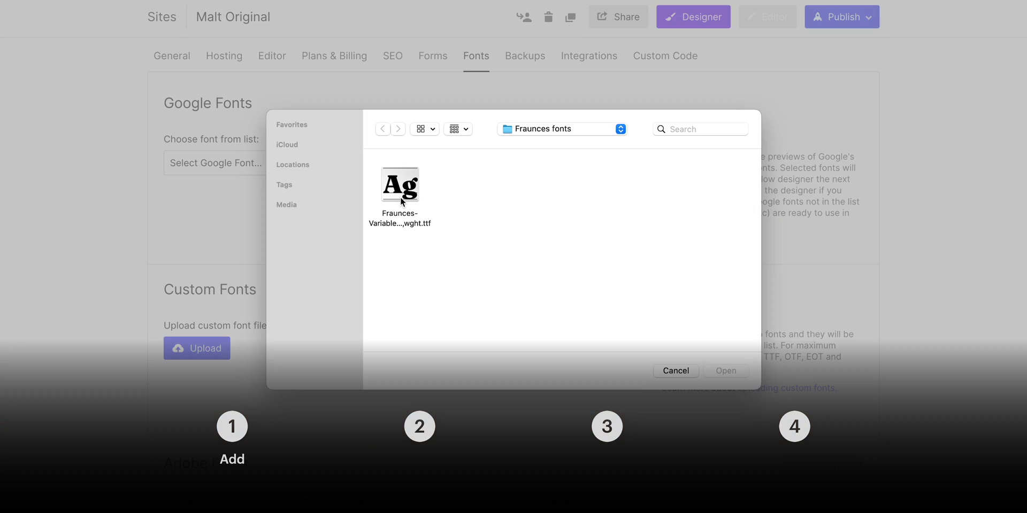
# Preview choosing the Fraunces font file and setting MALT's Softness axis to 46.5.
pyautogui.click(402, 195)
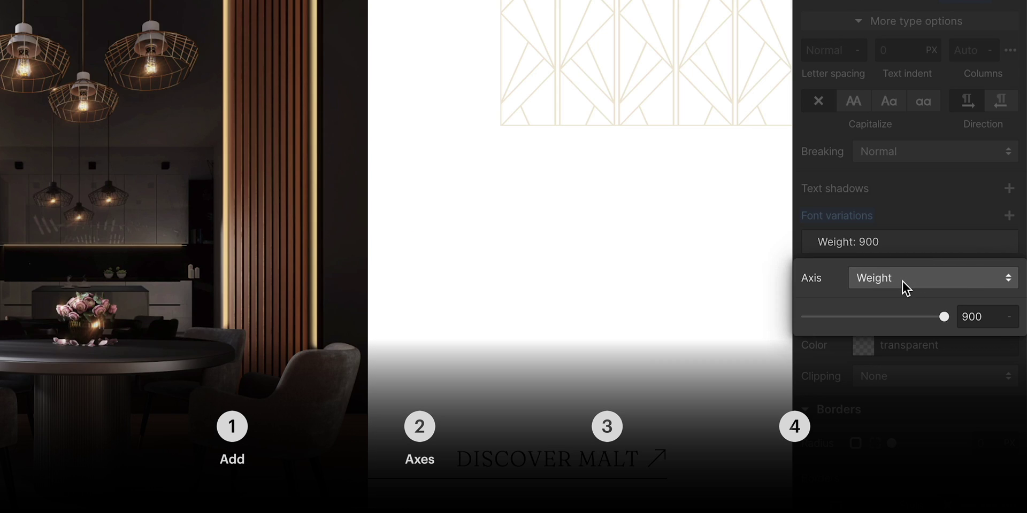
pyautogui.click(905, 288)
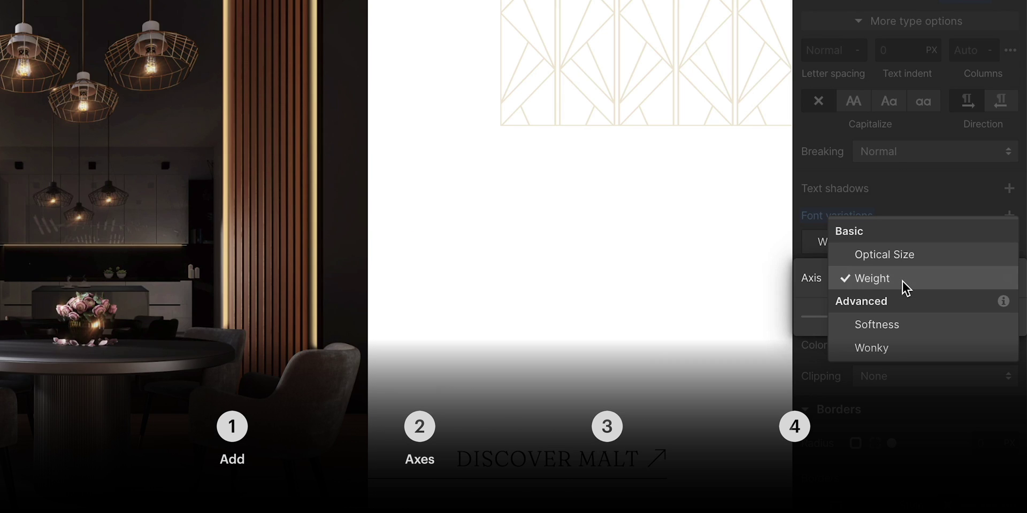
pyautogui.click(877, 325)
pyautogui.moveTo(802, 316); pyautogui.dragTo(873, 313)
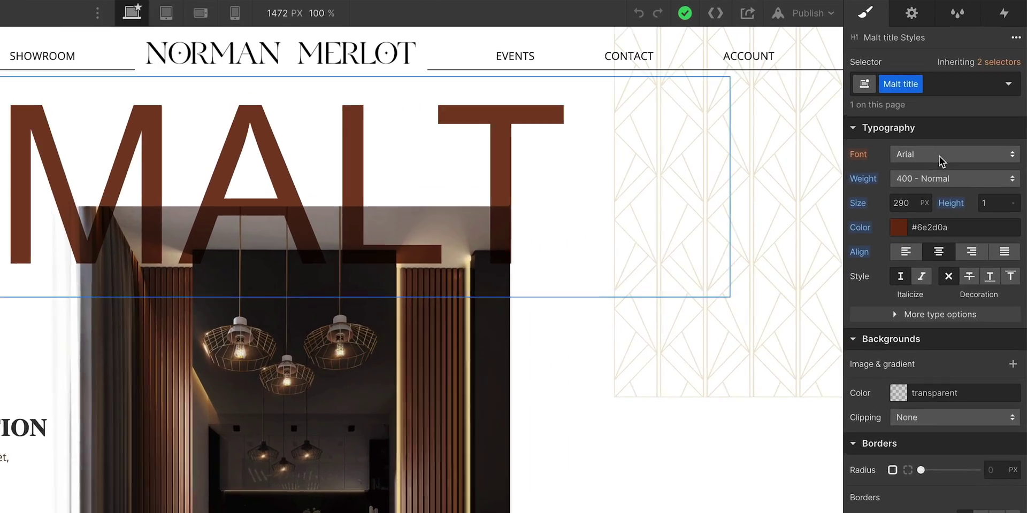
# Upload the Fraunces variable font file in Site Settings > Fonts, then reopen the heading's font list.
pyautogui.click(939, 155)
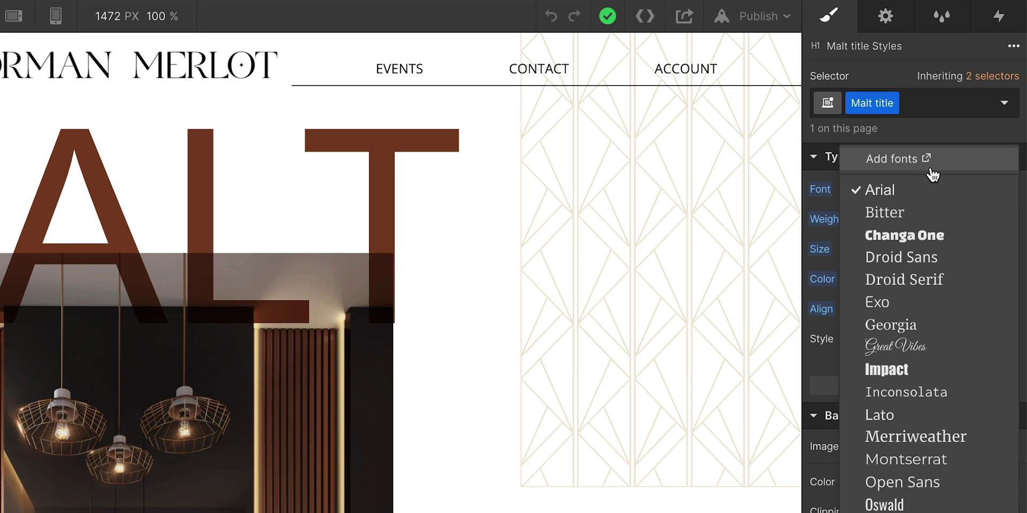
pyautogui.click(930, 170)
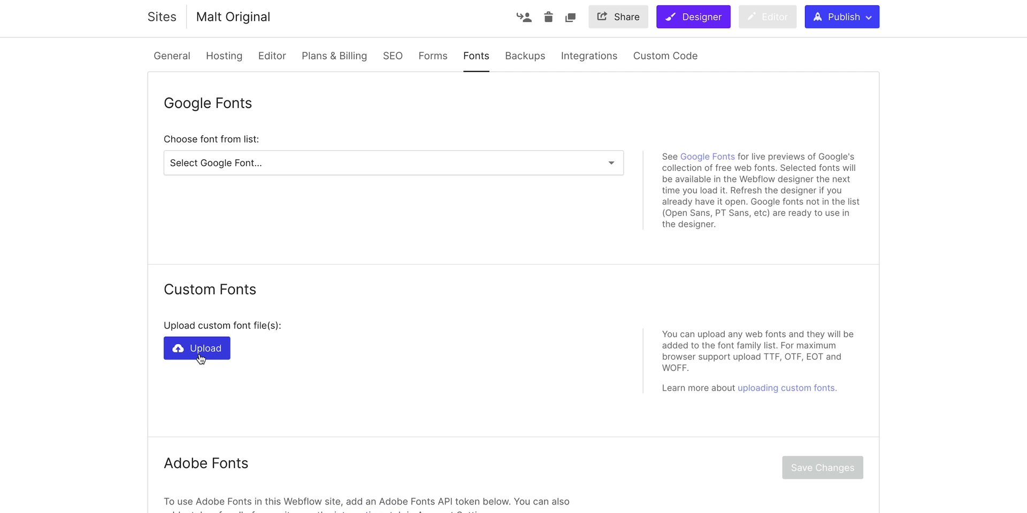
pyautogui.click(201, 355)
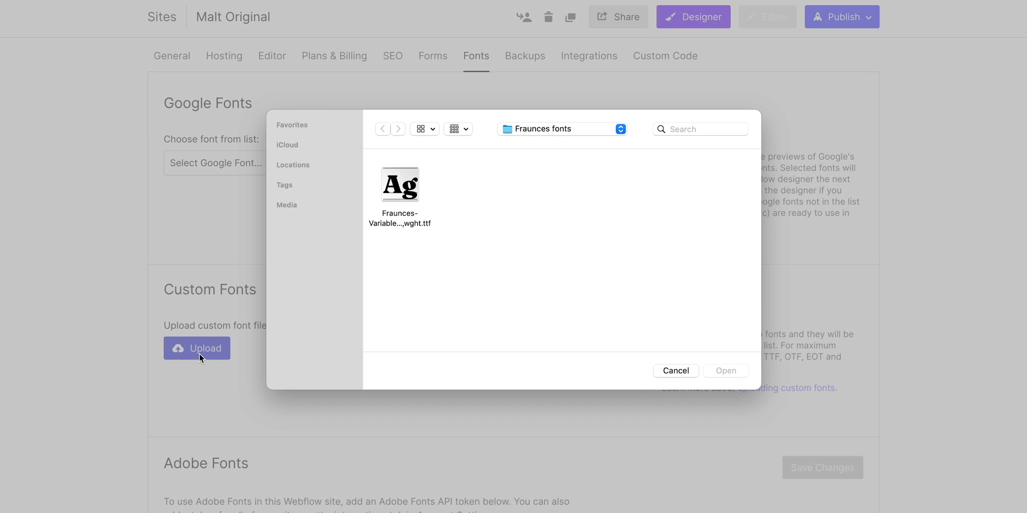
pyautogui.doubleClick(403, 194)
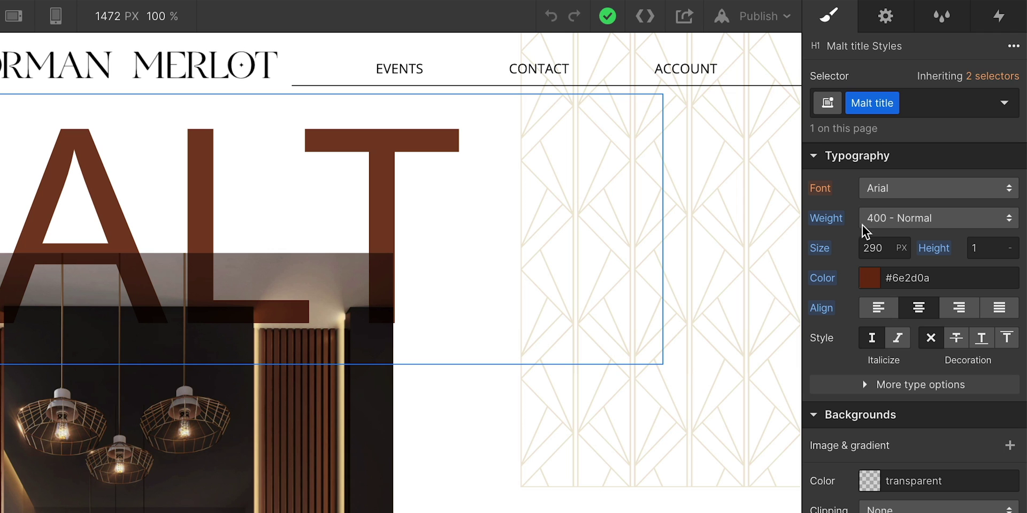
pyautogui.click(897, 192)
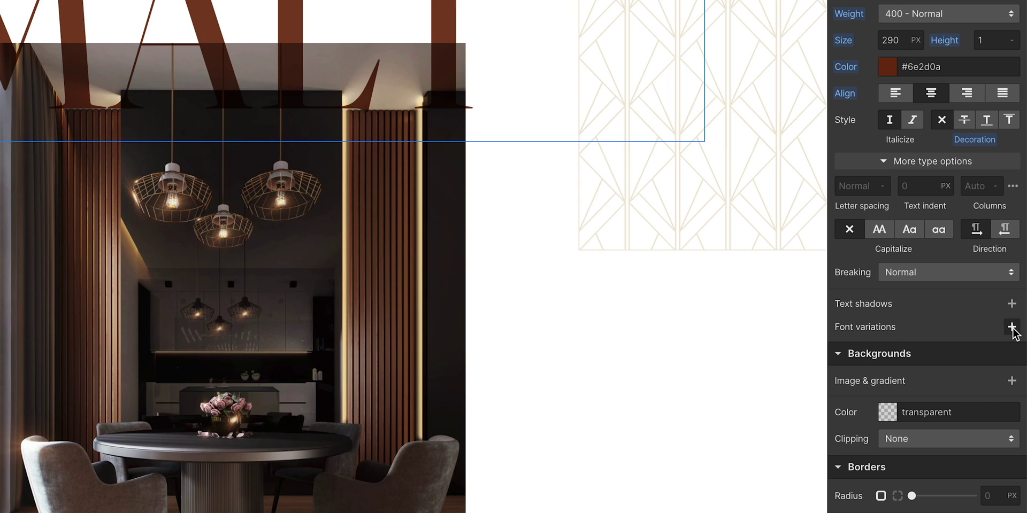
# Add a font variation to MALT with its axis switched from Weight to Softness at 46.5.
pyautogui.click(1012, 328)
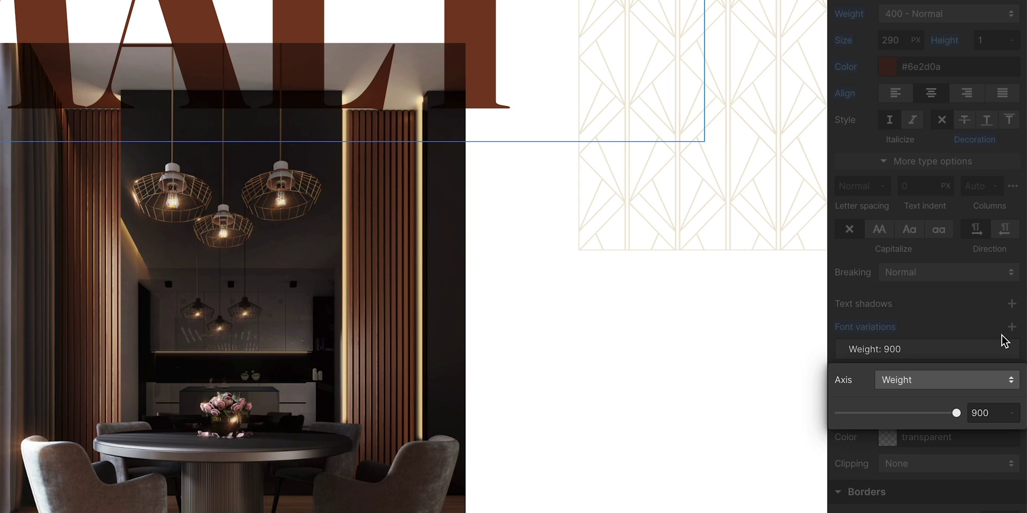
pyautogui.click(922, 389)
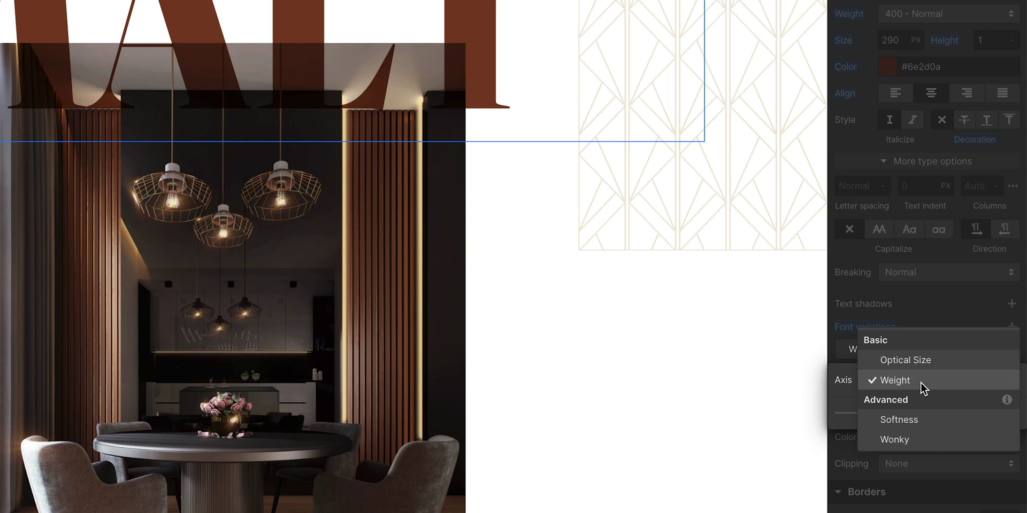
pyautogui.click(922, 380)
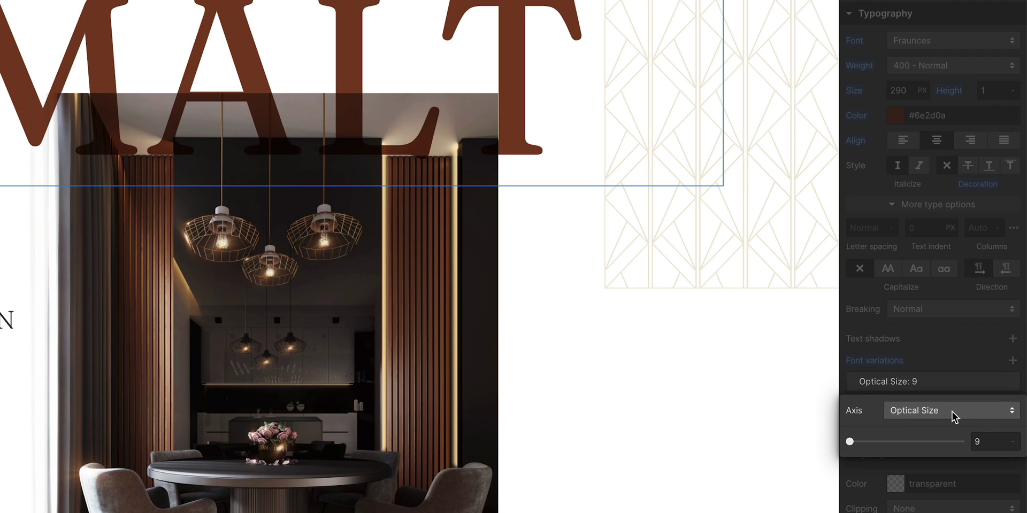
pyautogui.click(952, 412)
pyautogui.click(931, 466)
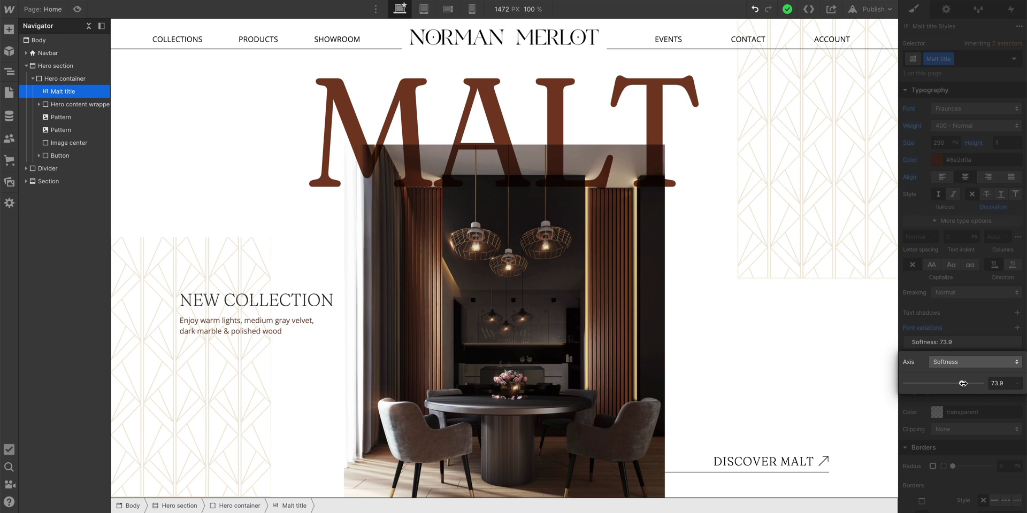
pyautogui.moveTo(849, 442); pyautogui.dragTo(905, 442)
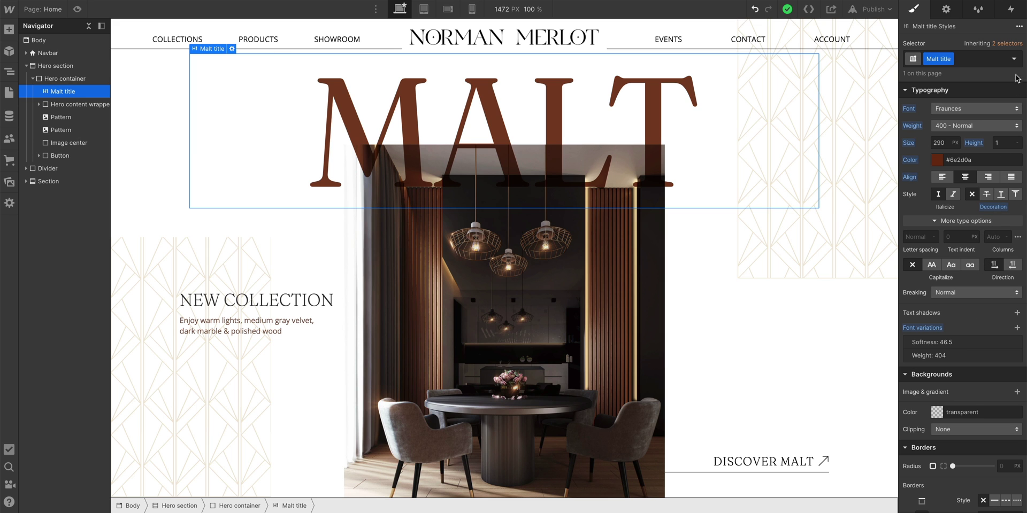
# In the MALT heading's Hover state, raise the Weight variation to 900.
pyautogui.click(1014, 59)
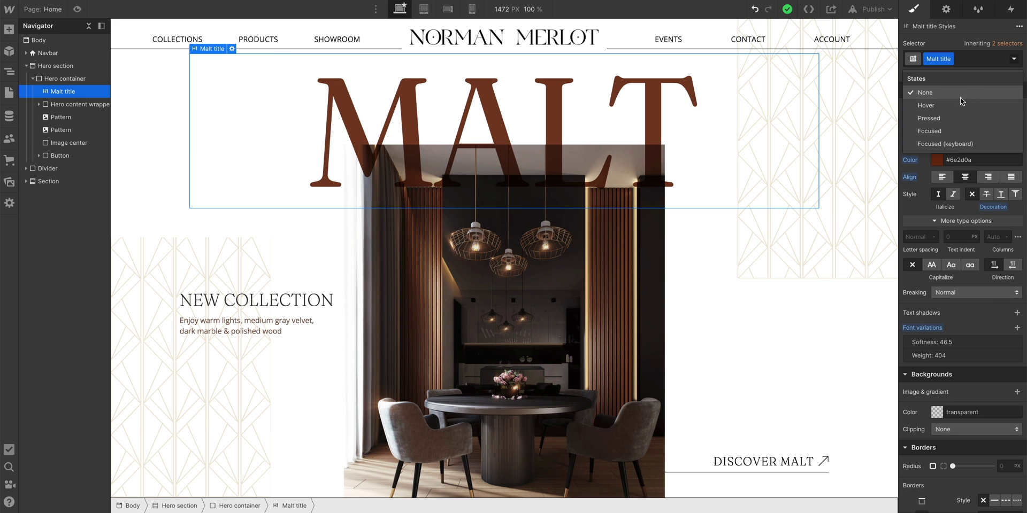
pyautogui.click(942, 106)
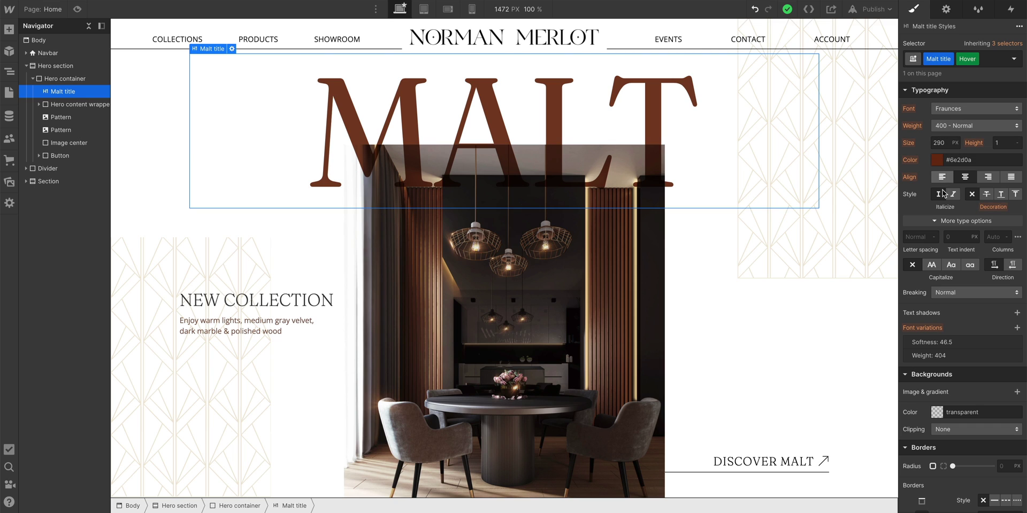
pyautogui.click(956, 357)
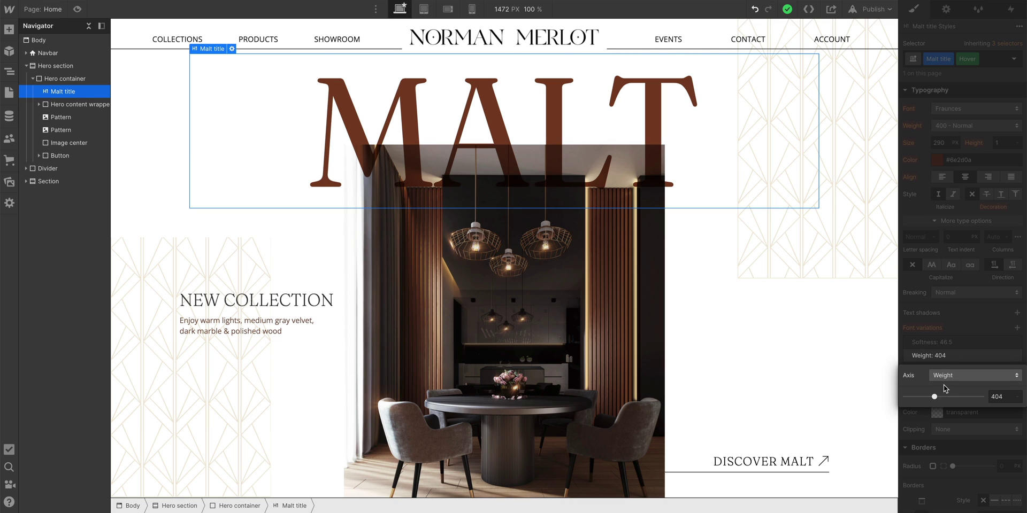
pyautogui.moveTo(935, 397); pyautogui.dragTo(982, 397)
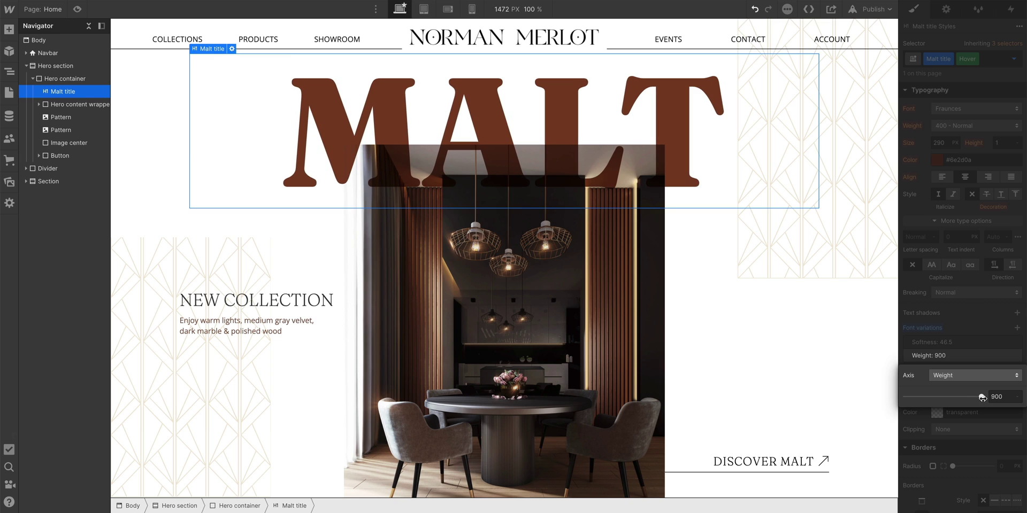
pyautogui.press('Escape')
pyautogui.press('Escape')
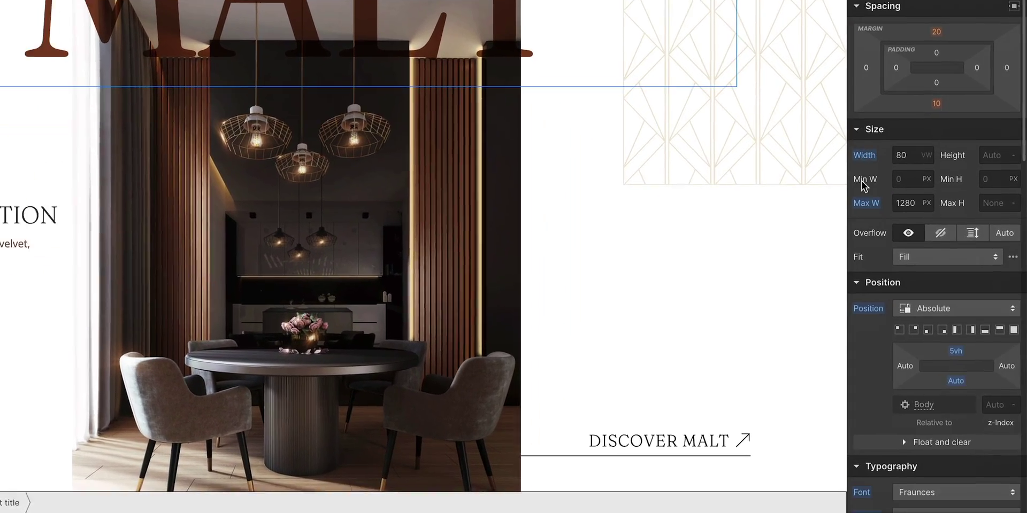
# Add a Font variations transition to the MALT heading with a 350 ms duration.
pyautogui.scroll(-10, 862, 184)
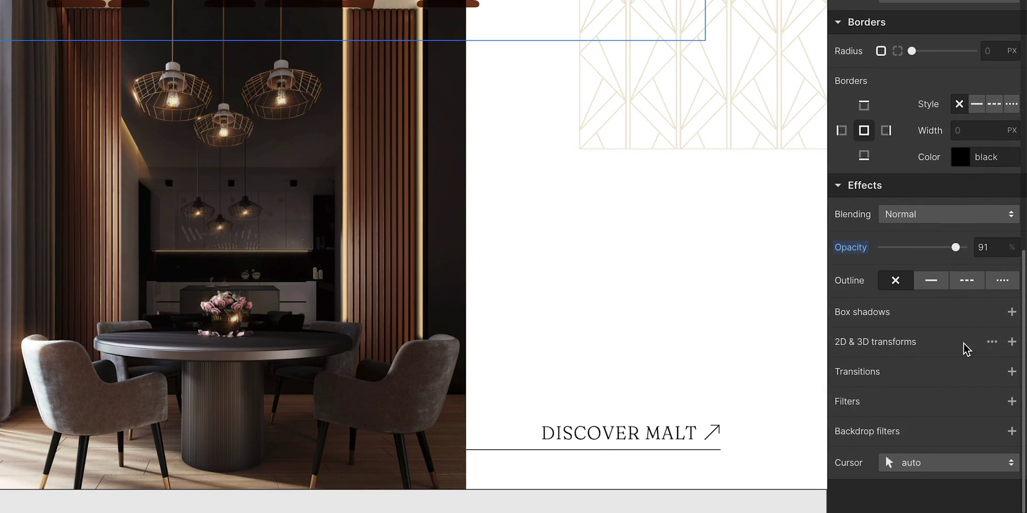
pyautogui.click(1011, 372)
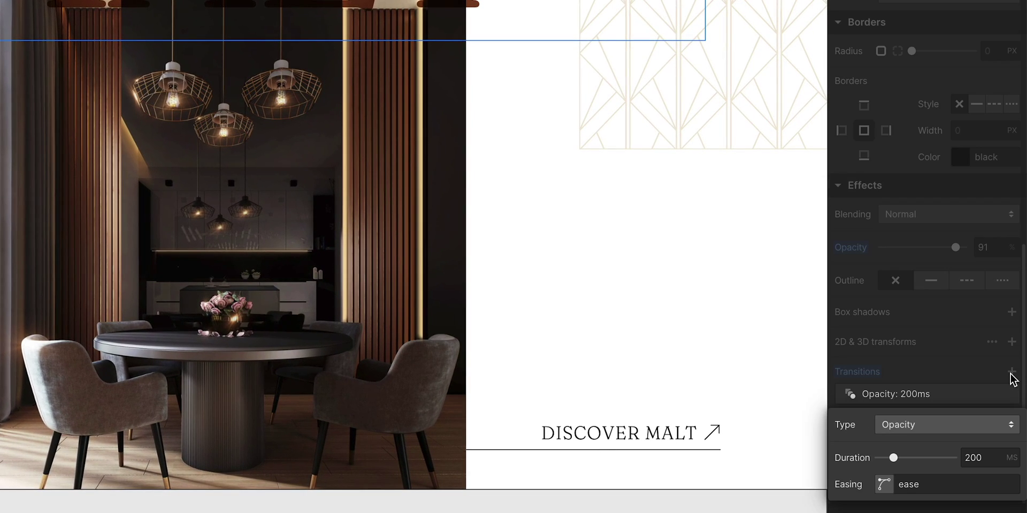
pyautogui.click(923, 424)
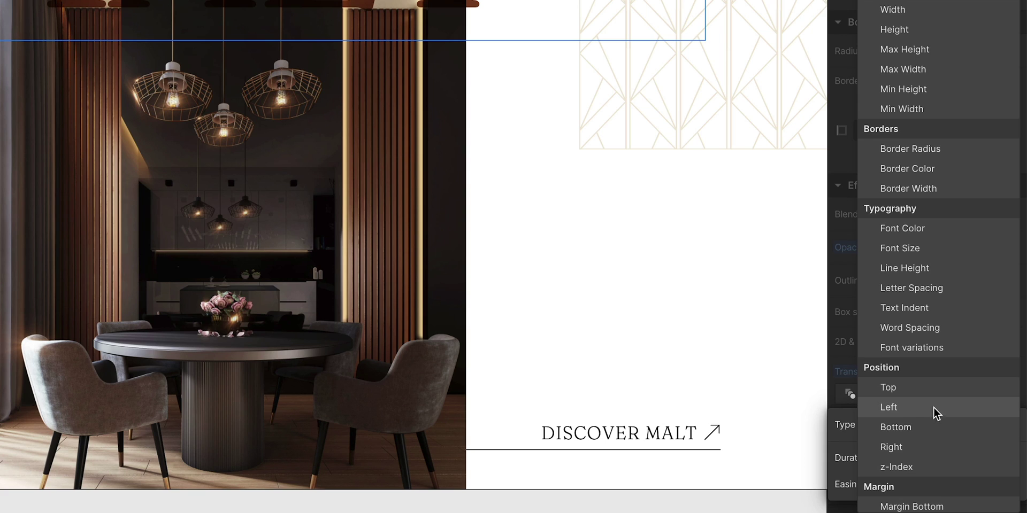
pyautogui.click(951, 349)
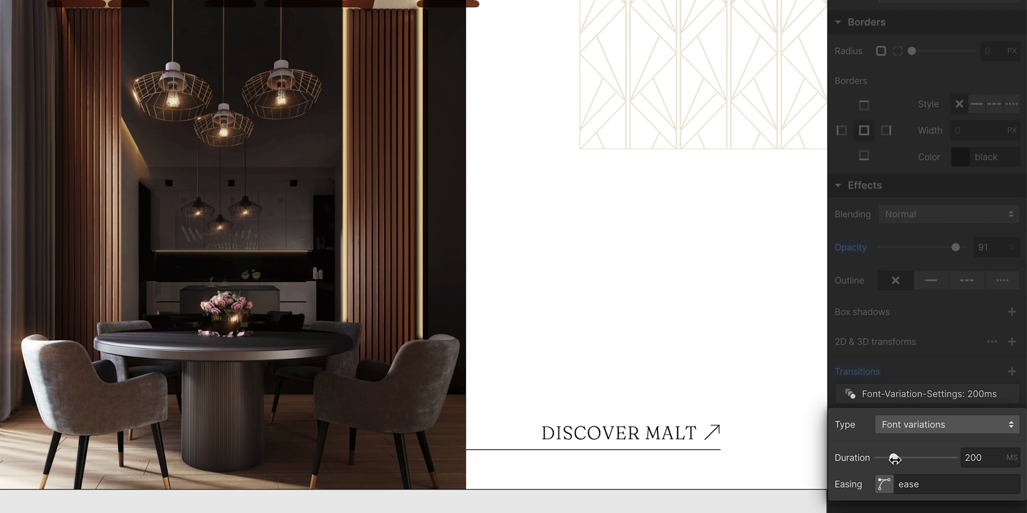
pyautogui.moveTo(904, 457); pyautogui.dragTo(906, 457)
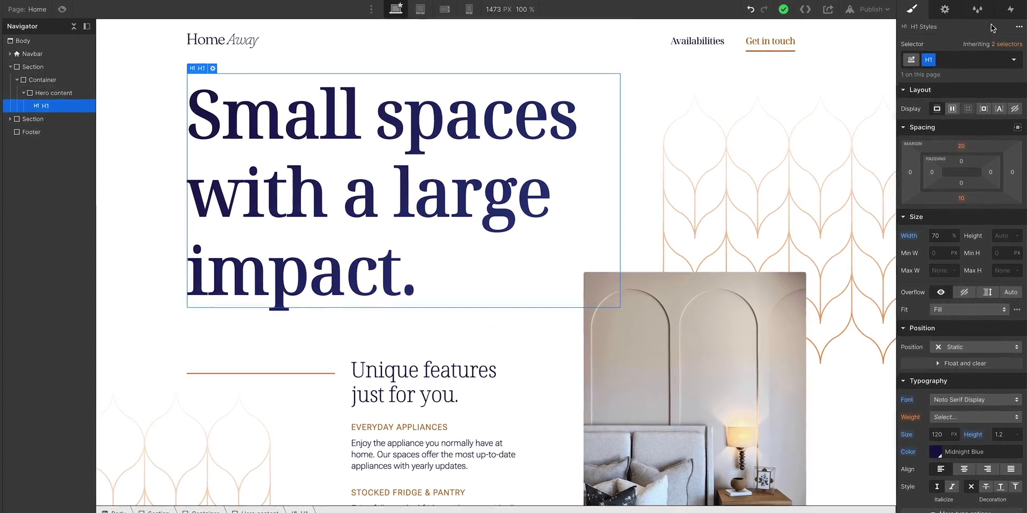
# Add a Mouse move in viewport page trigger set to play a newly created mouse animation.
pyautogui.click(1010, 10)
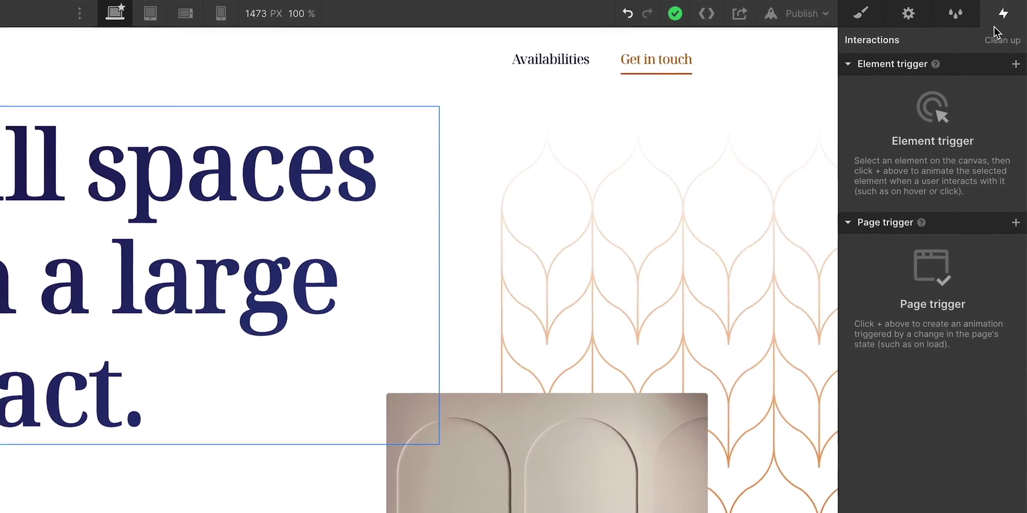
pyautogui.click(1015, 222)
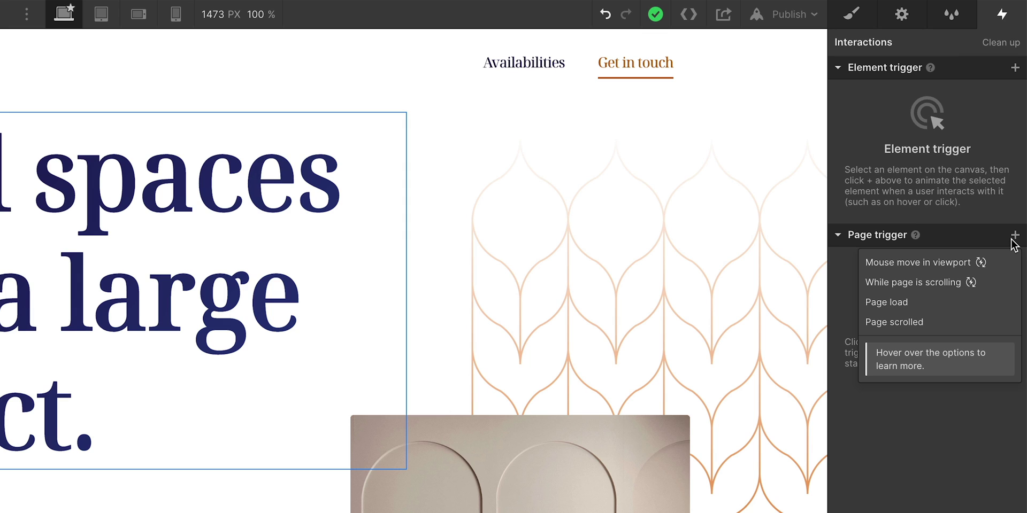
pyautogui.click(998, 266)
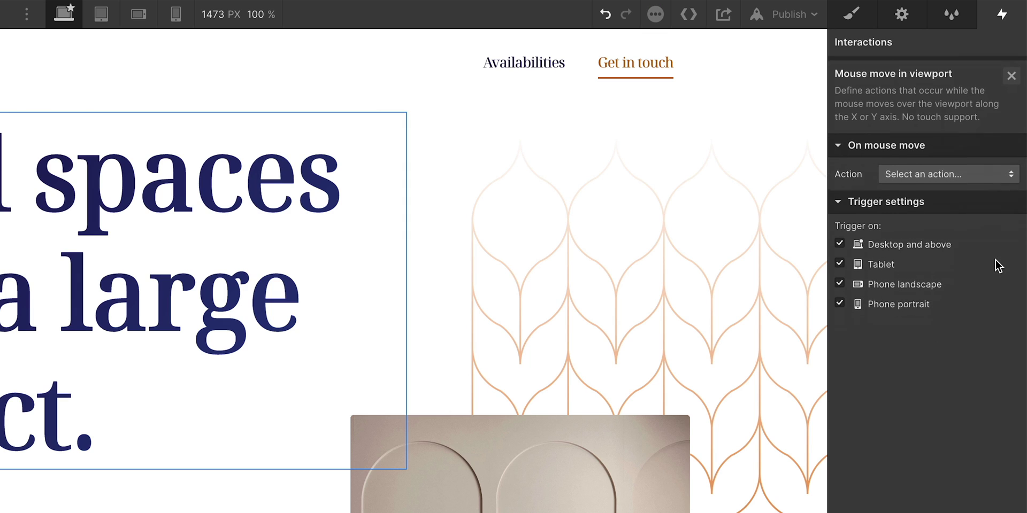
pyautogui.click(977, 171)
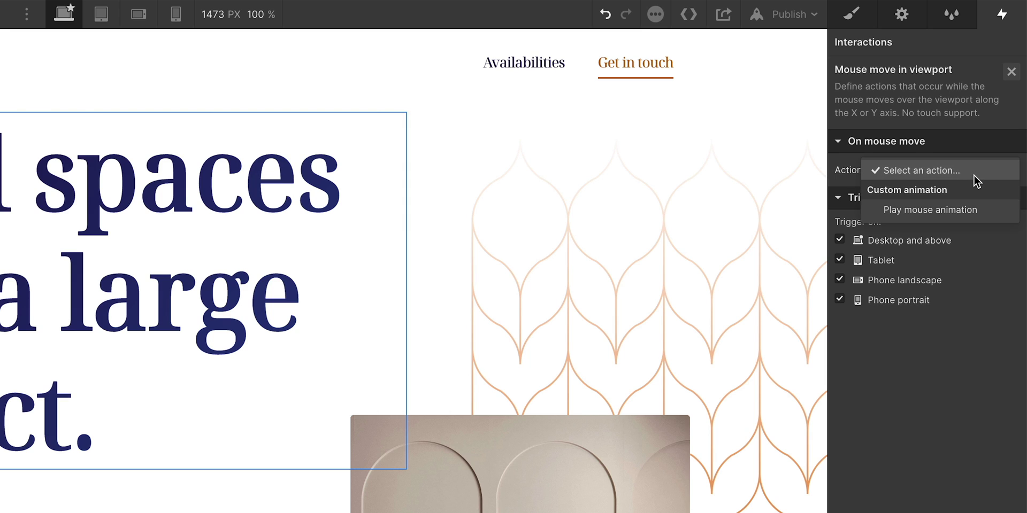
pyautogui.click(983, 214)
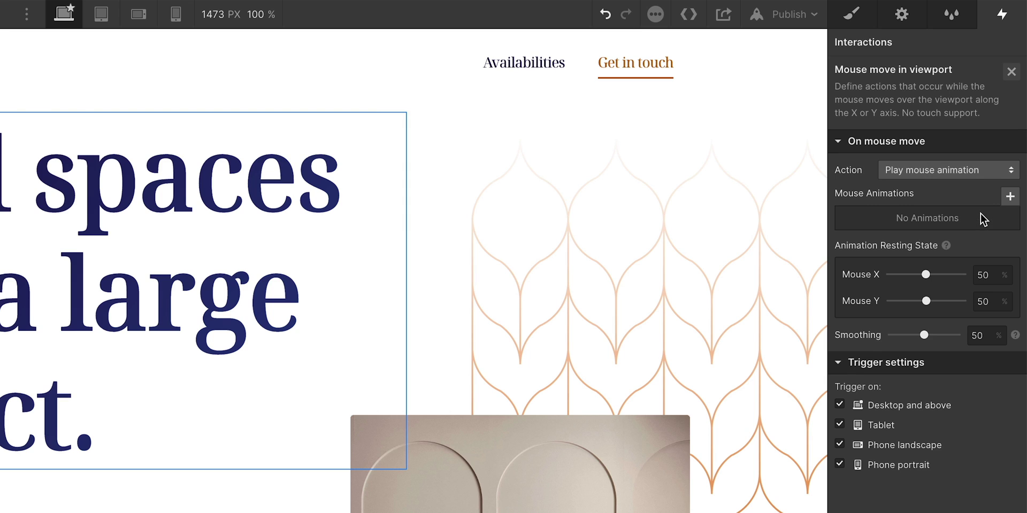
pyautogui.click(1009, 196)
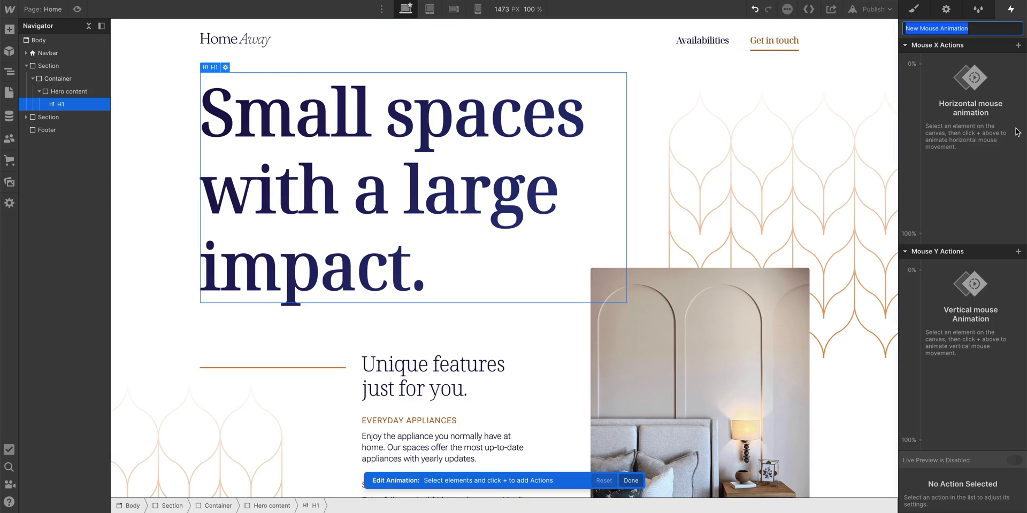
# At the 0% Mouse Y keyframe, add a font variation setting the heading's Weight to 1.
pyautogui.click(920, 270)
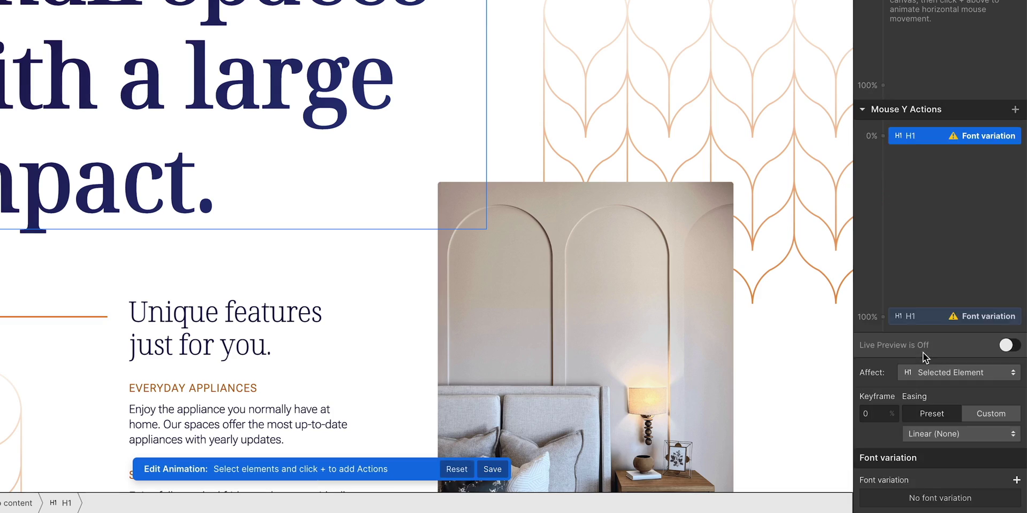
pyautogui.click(1016, 480)
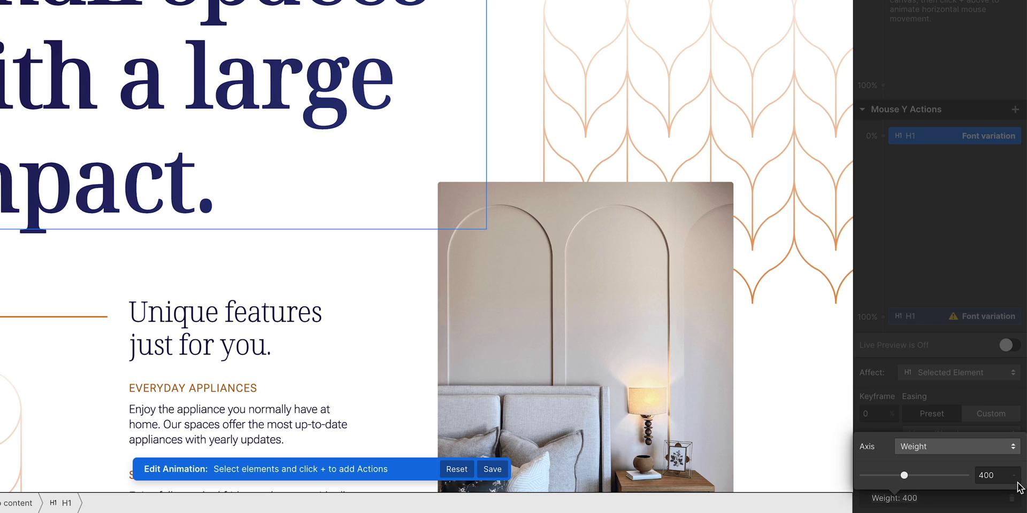
pyautogui.moveTo(906, 476); pyautogui.dragTo(861, 476)
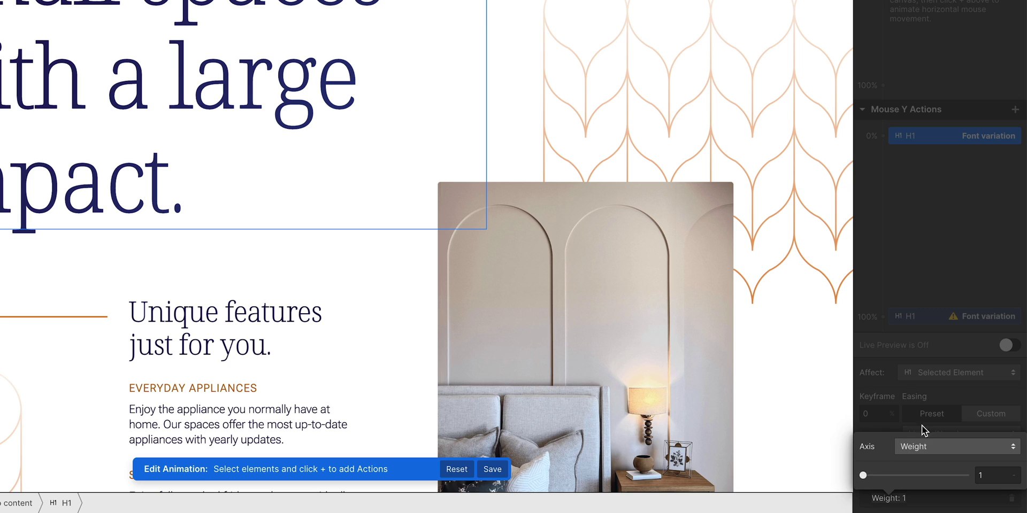
pyautogui.click(952, 397)
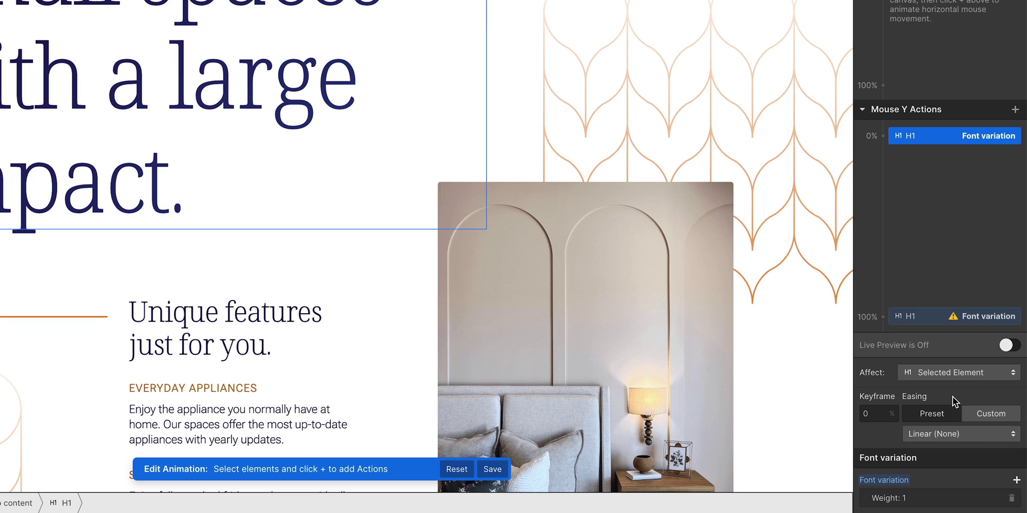
# At the 100% keyframe, set the Weight variation to 1000 and turn on Live Preview.
pyautogui.click(941, 319)
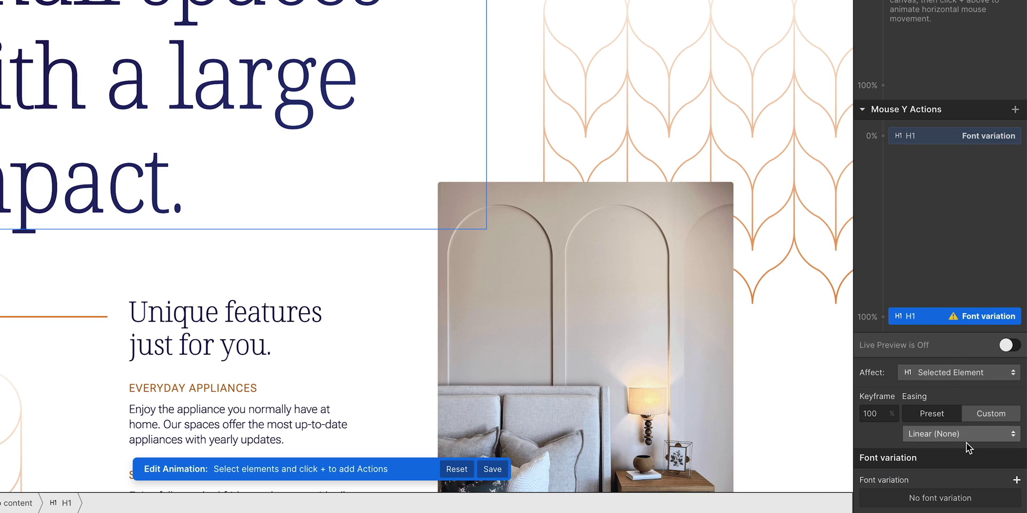
pyautogui.click(1017, 480)
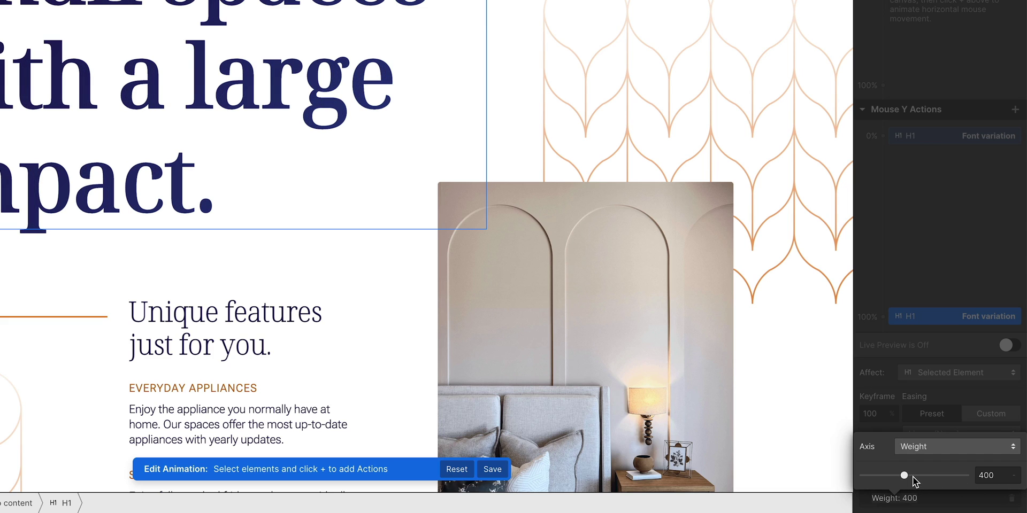
pyautogui.moveTo(904, 476); pyautogui.dragTo(968, 476)
pyautogui.click(993, 358)
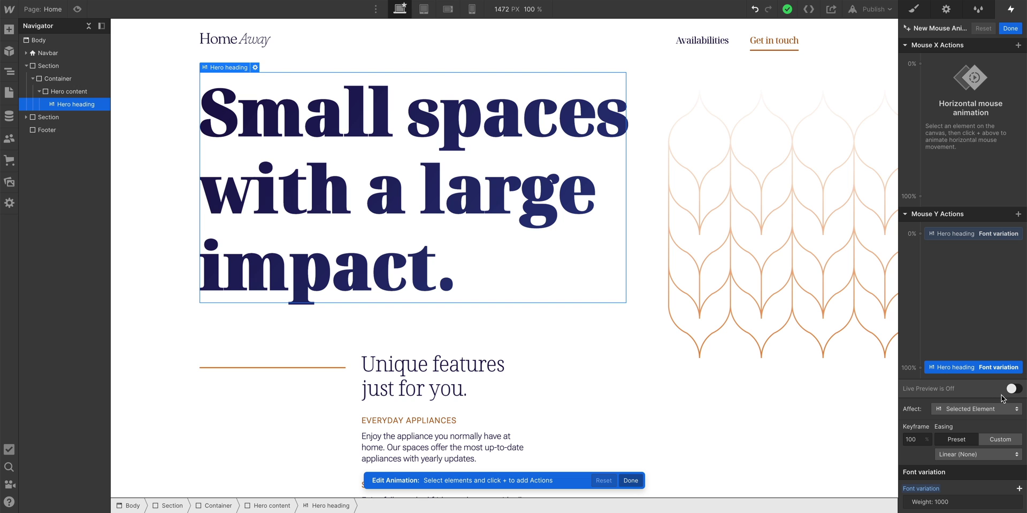
pyautogui.click(1013, 389)
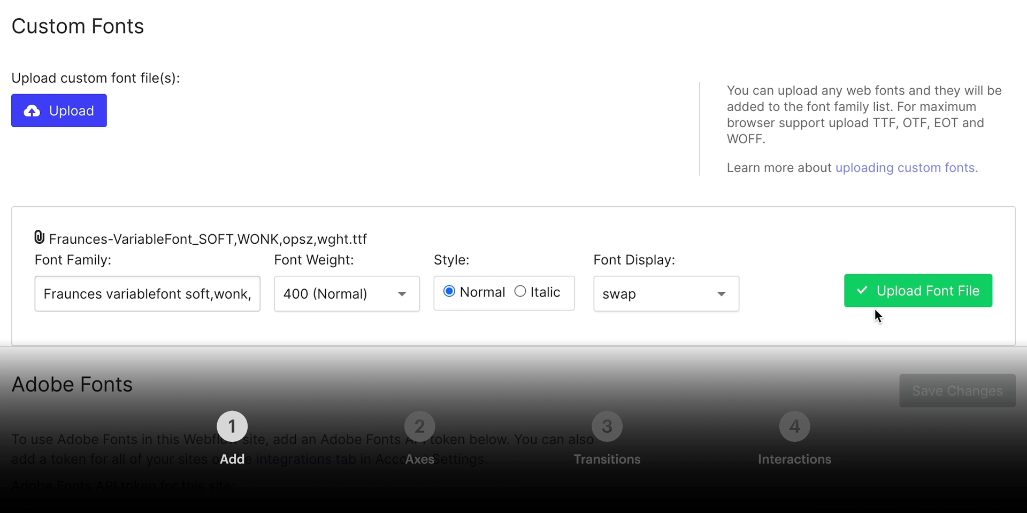
pyautogui.click(918, 301)
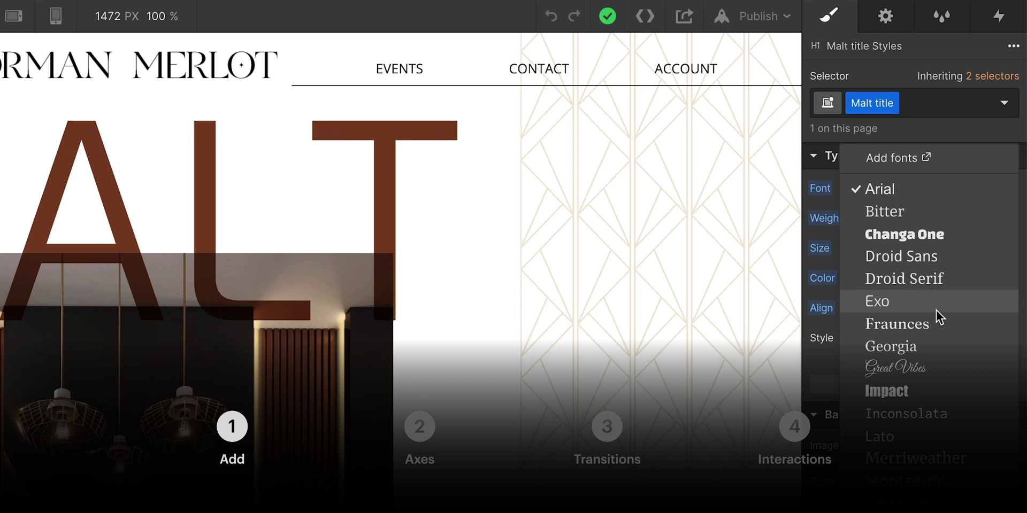
pyautogui.click(939, 325)
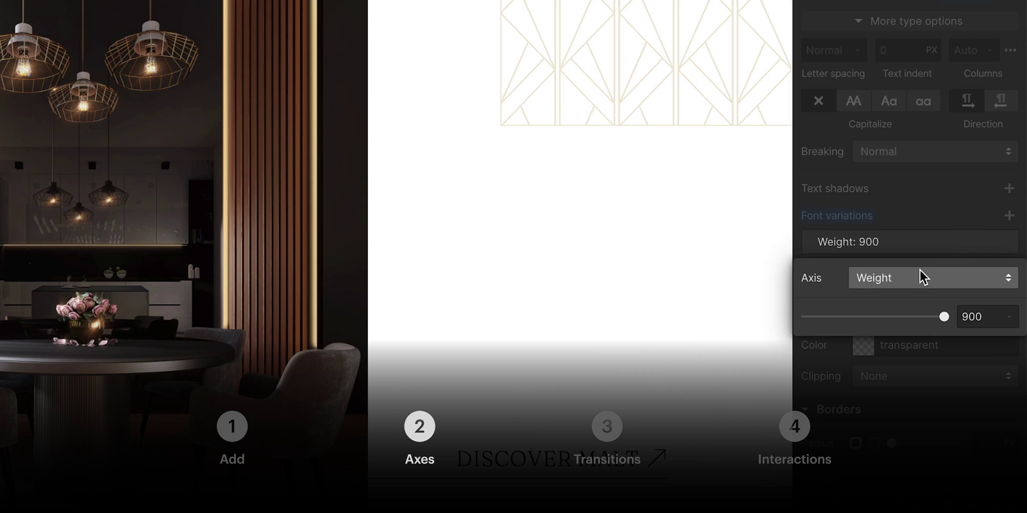
pyautogui.click(905, 285)
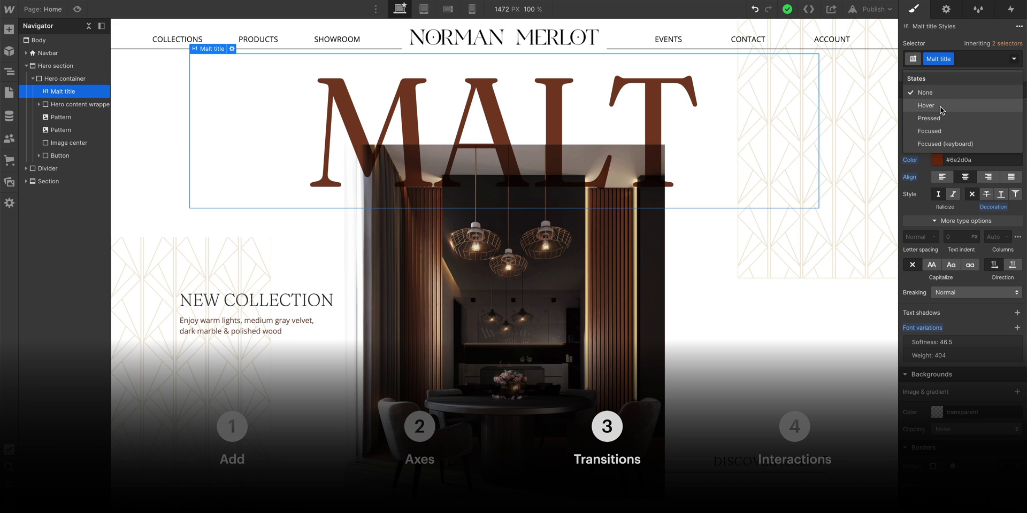
pyautogui.click(942, 110)
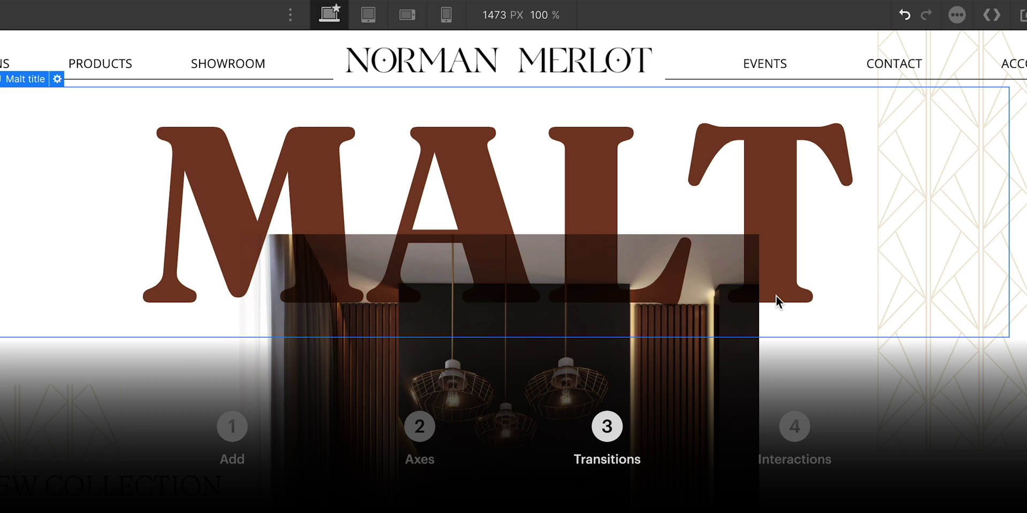